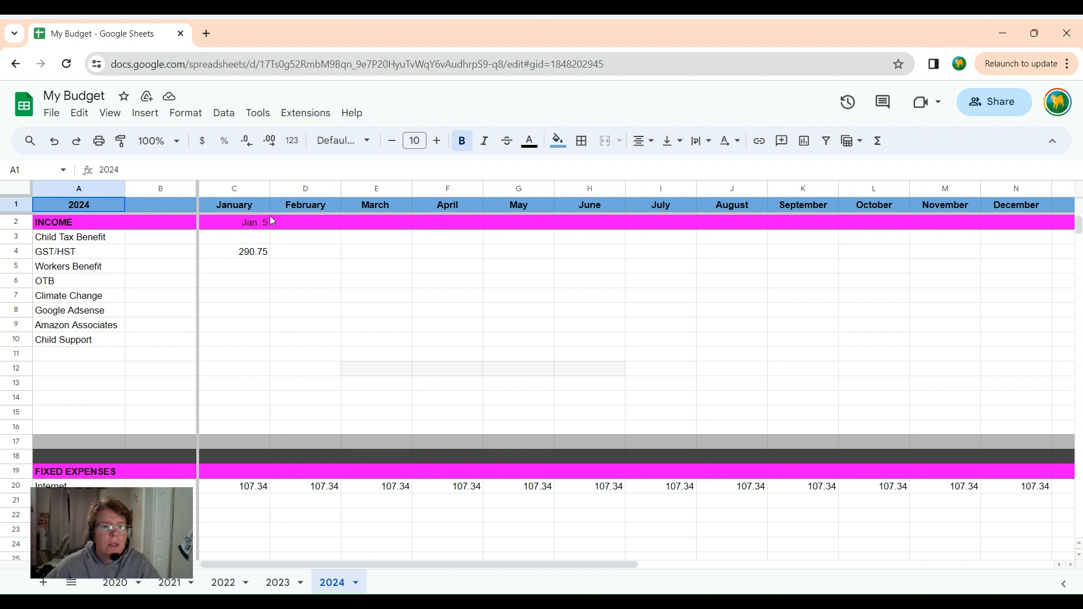
Set the January income date in C2 to January 12, 2024, and January's GST/HST income to 405.75.
double_click(266, 223)
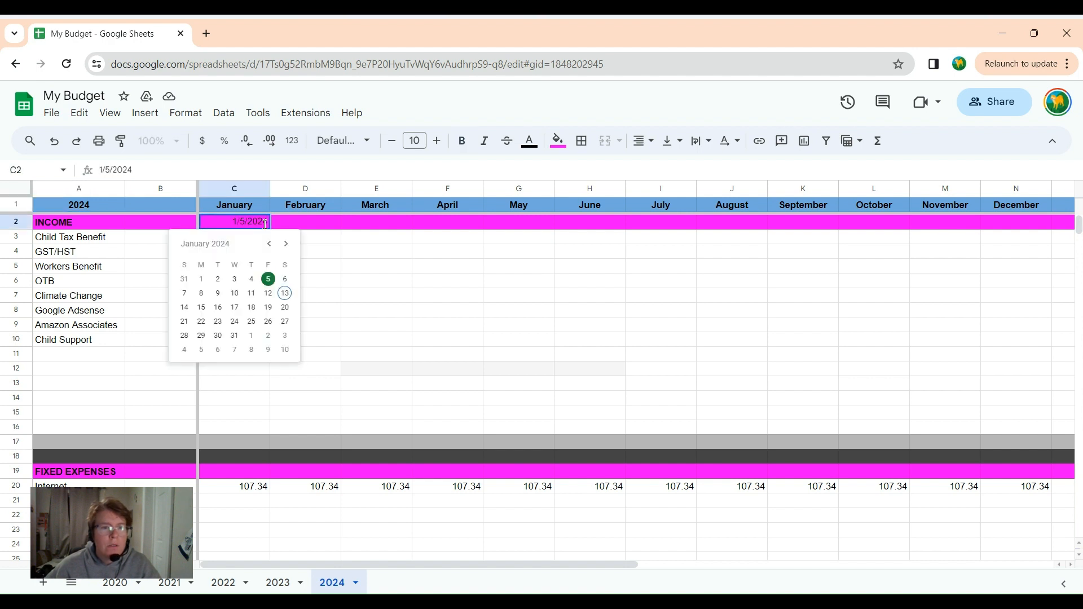
click(268, 292)
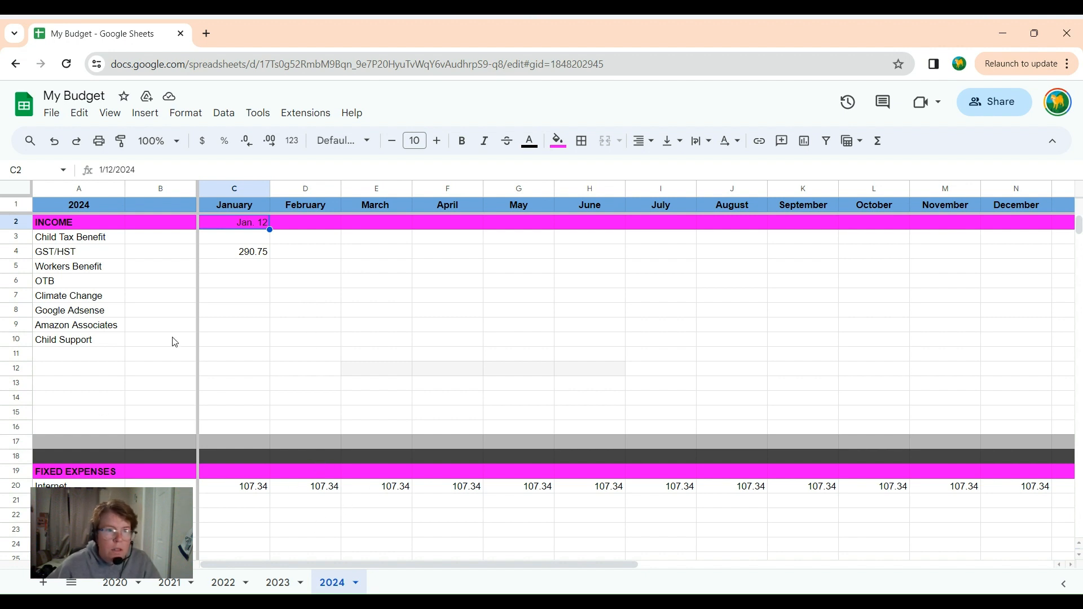
double_click(243, 257)
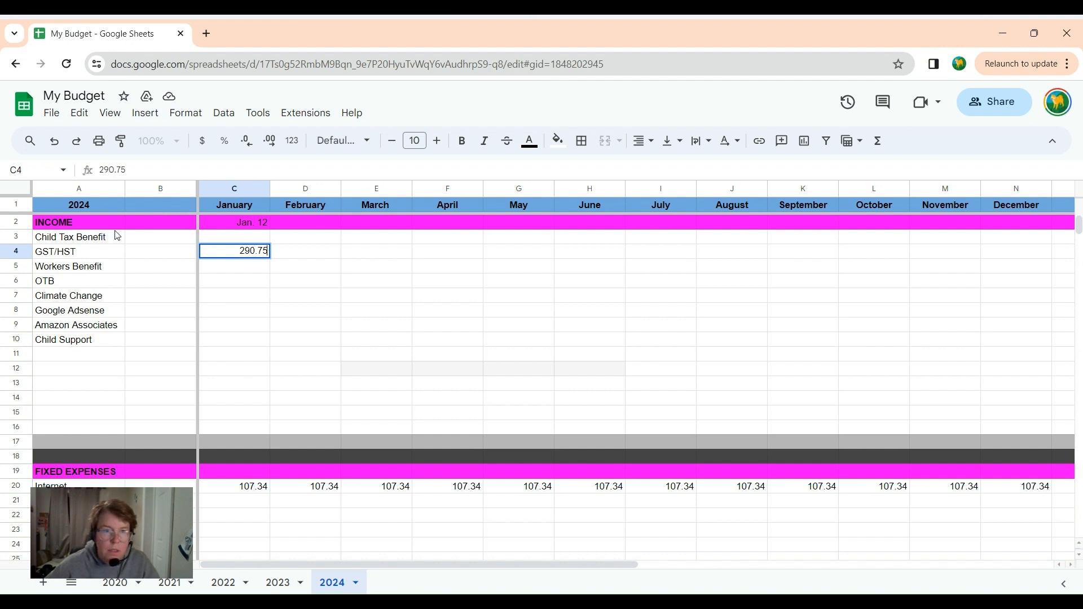
drag(236, 254, 271, 250)
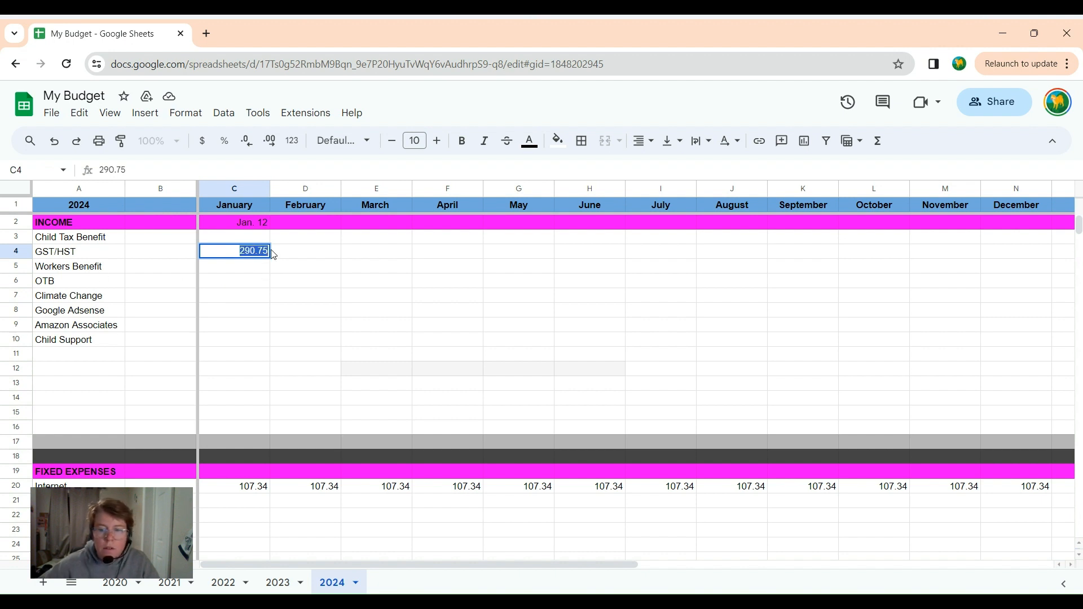
text(405)
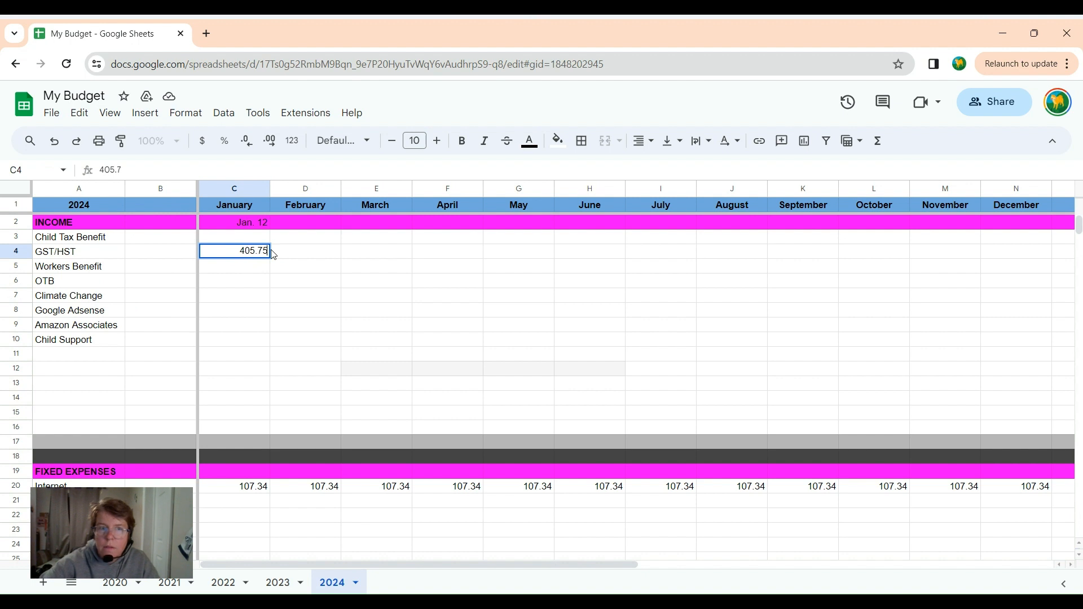
text(.75)
click(235, 278)
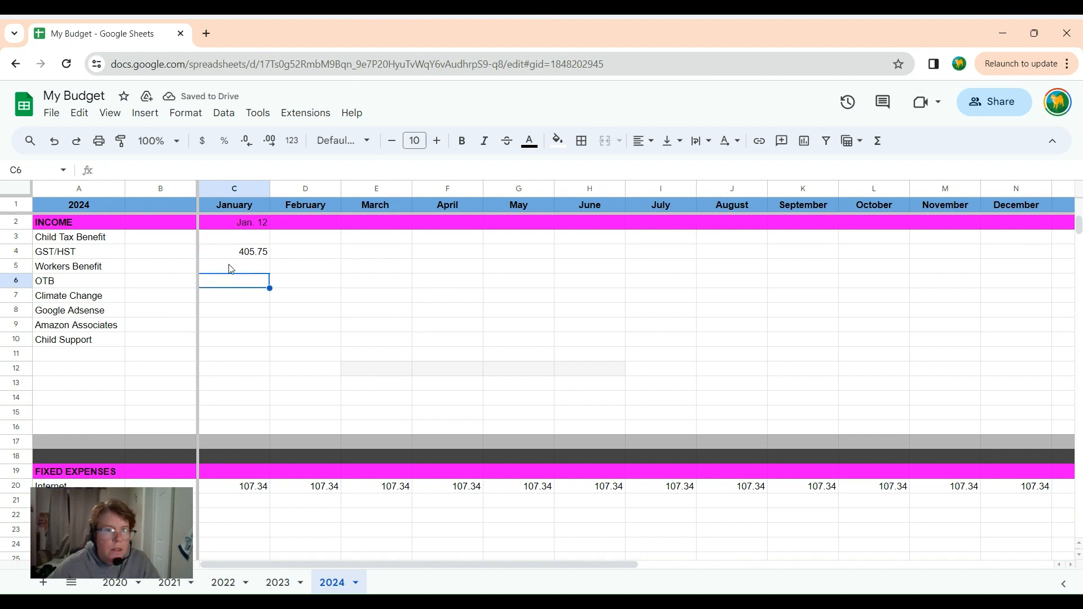
Enter 409.11 as the January income for Workers Benefit.
double_click(231, 266)
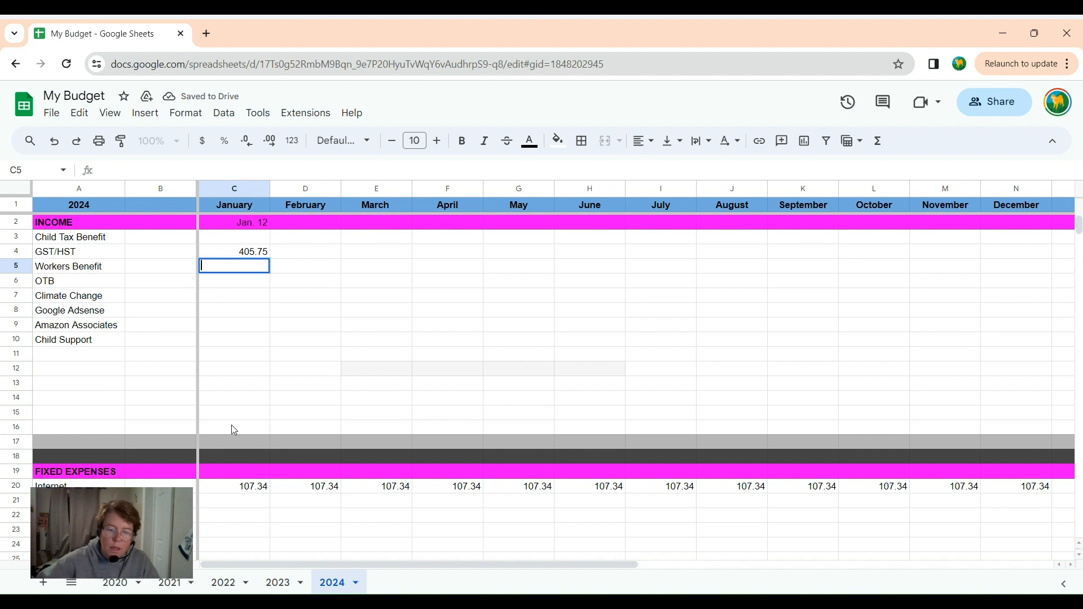
text(409)
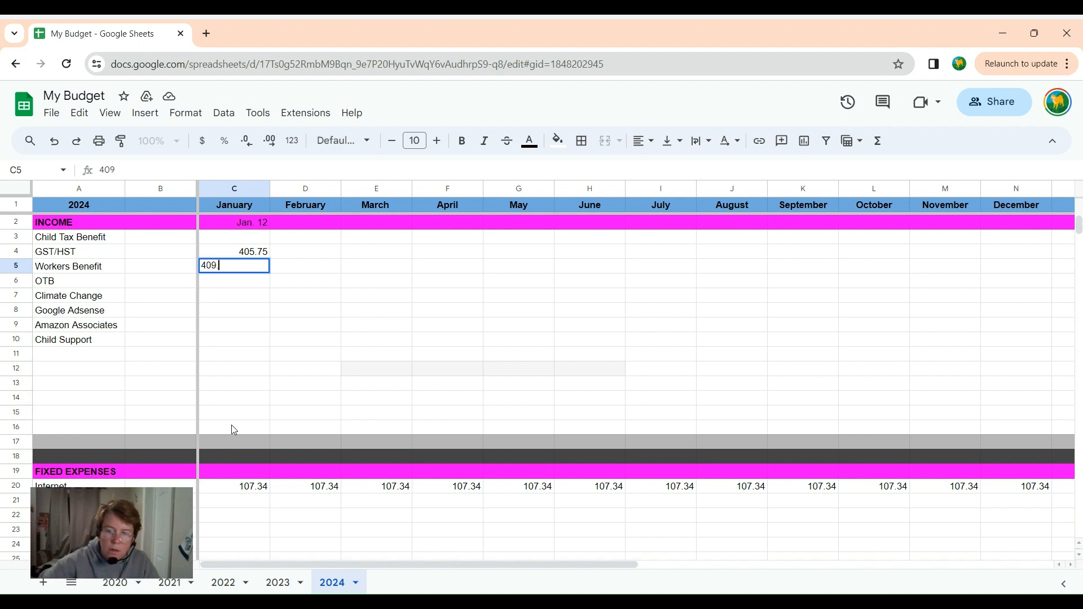
text(.11)
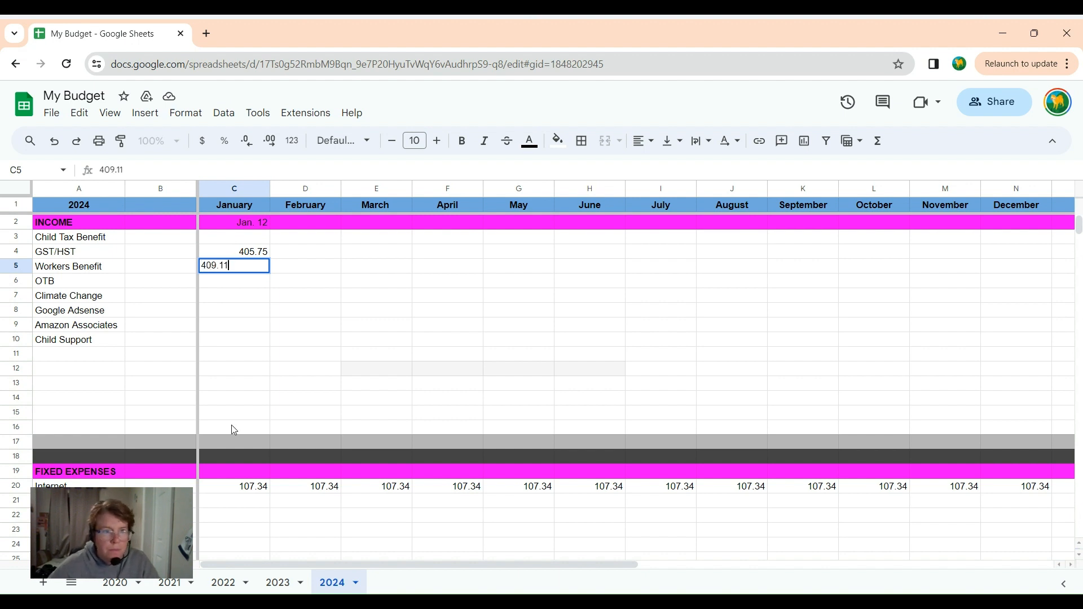
click(253, 364)
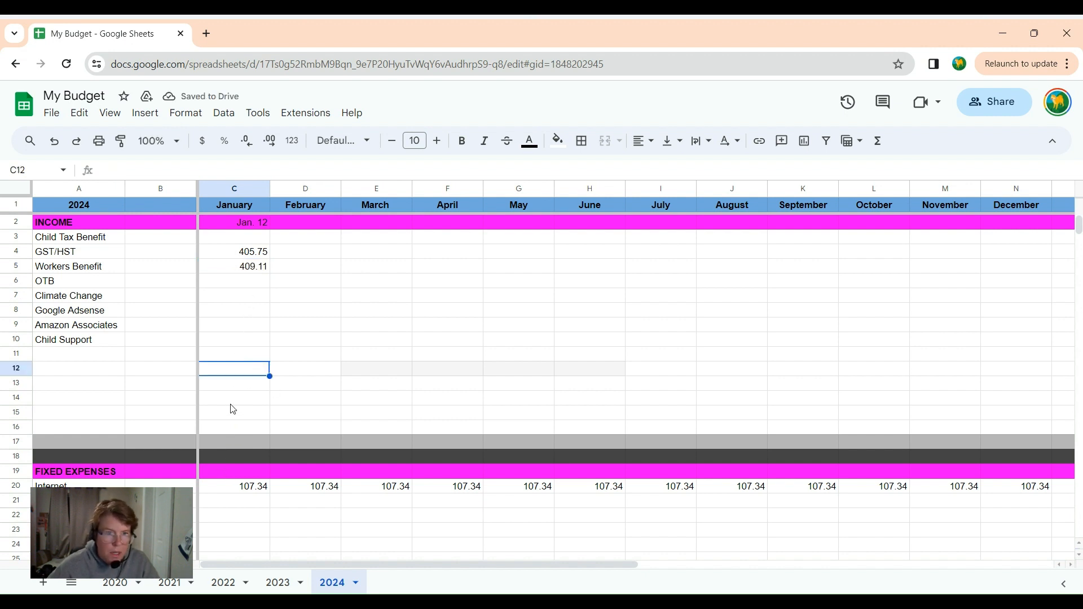
Enter January variable expenses of 75 for Groceries and 30 in the row directly below it, C41.
scroll(245, 425, down, 1)
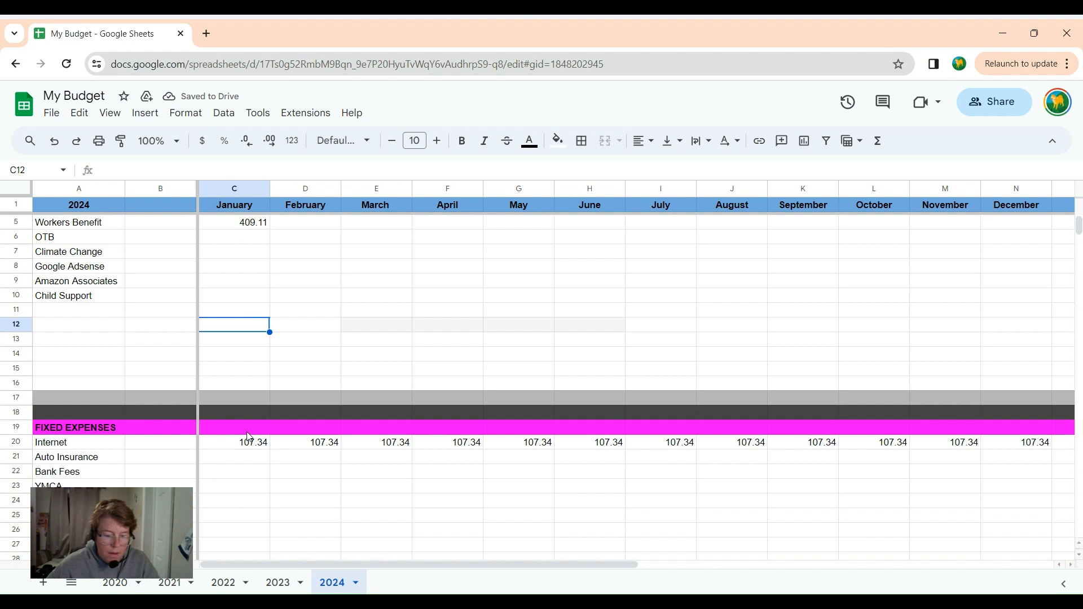
scroll(248, 438, down, 1)
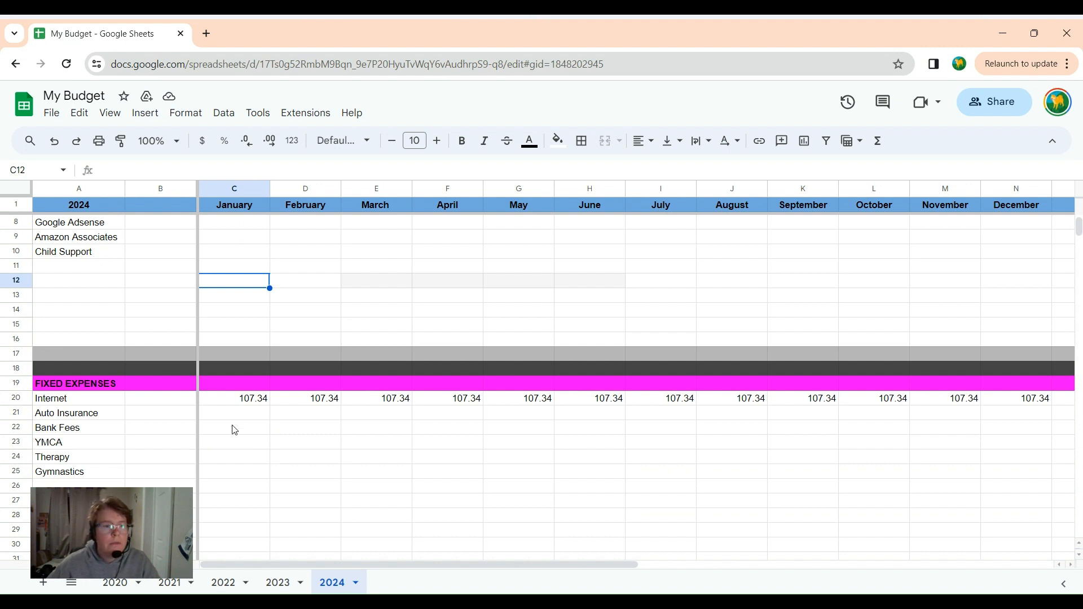
scroll(235, 430, down, 6)
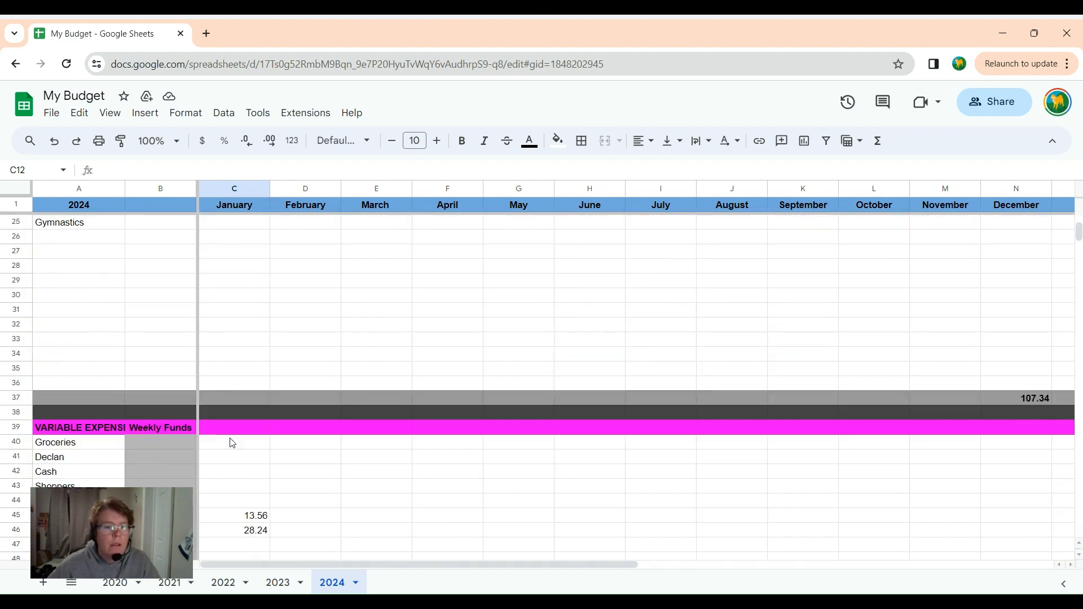
scroll(232, 444, down, 1)
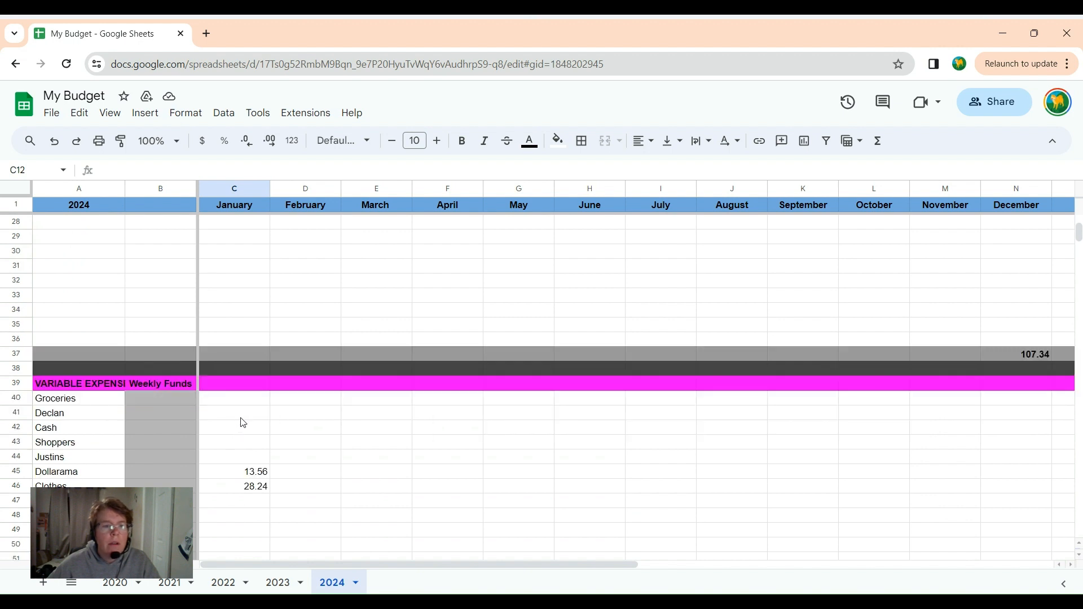
click(232, 405)
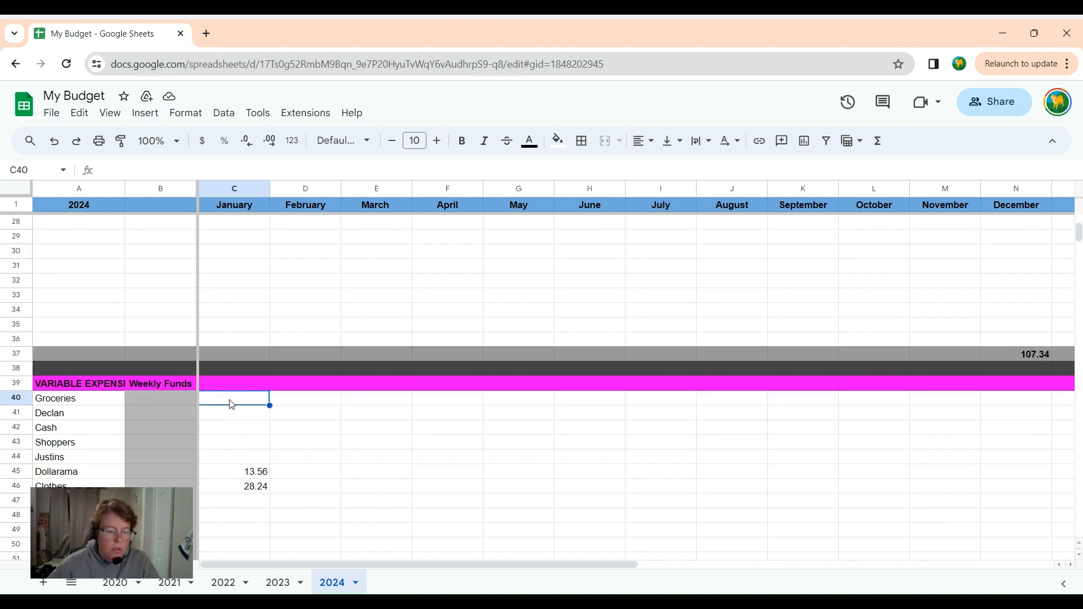
text(75)
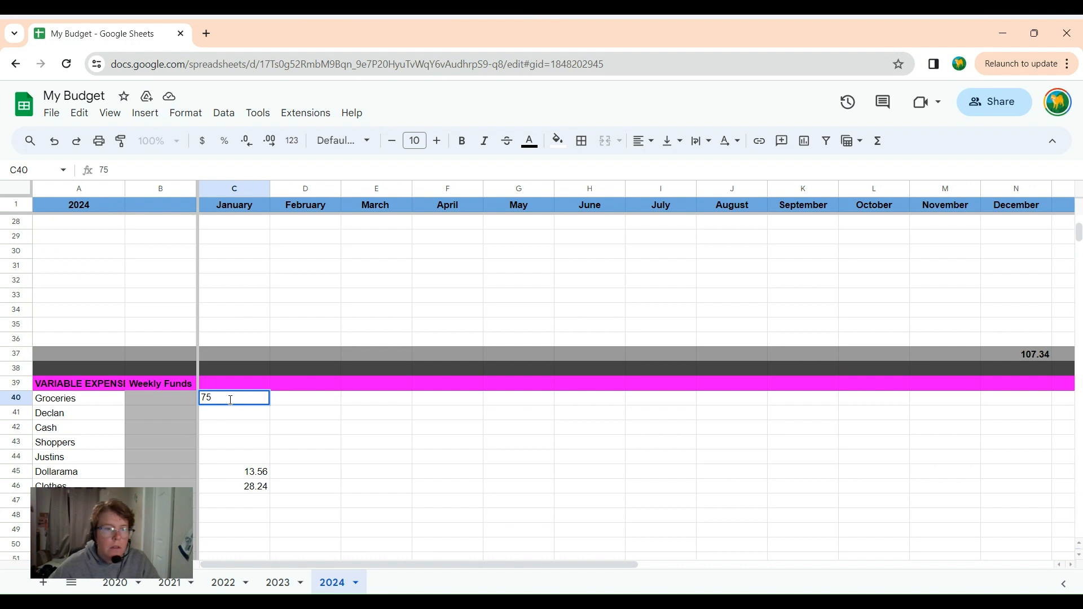
click(230, 417)
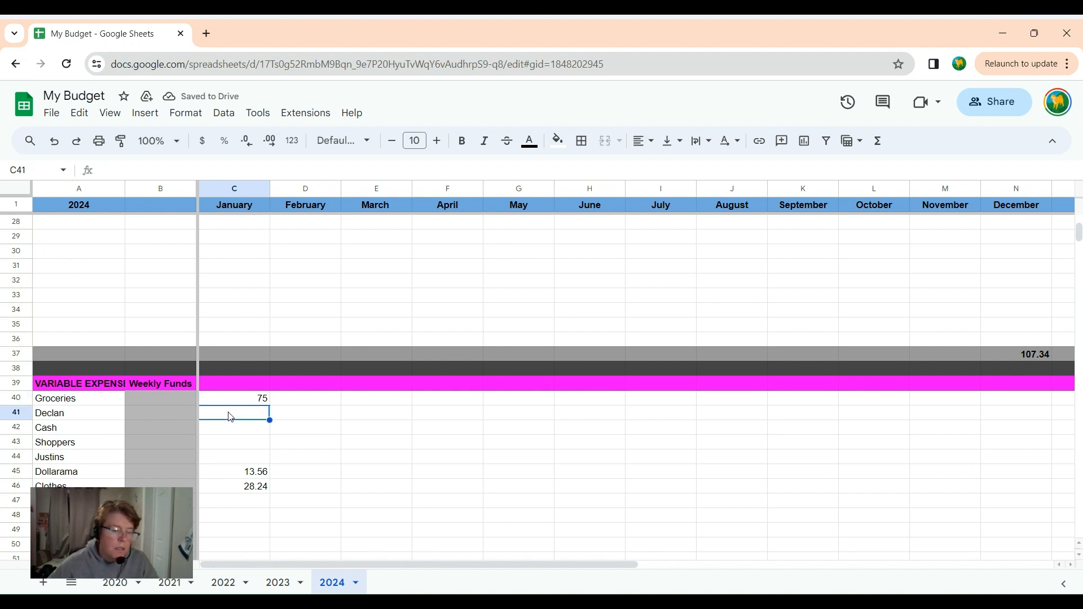
text(3)
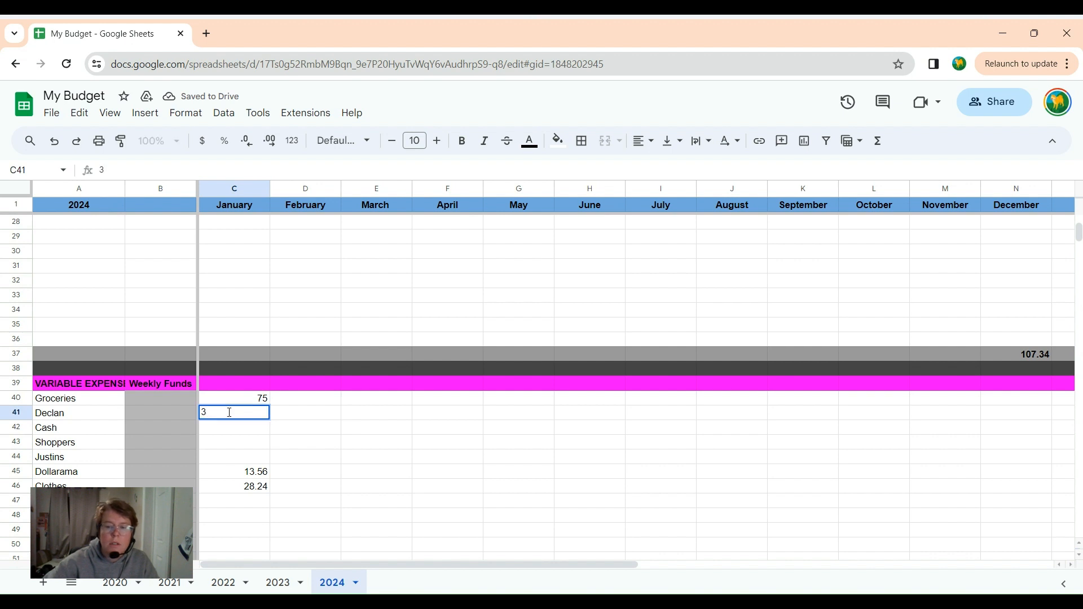
text(0)
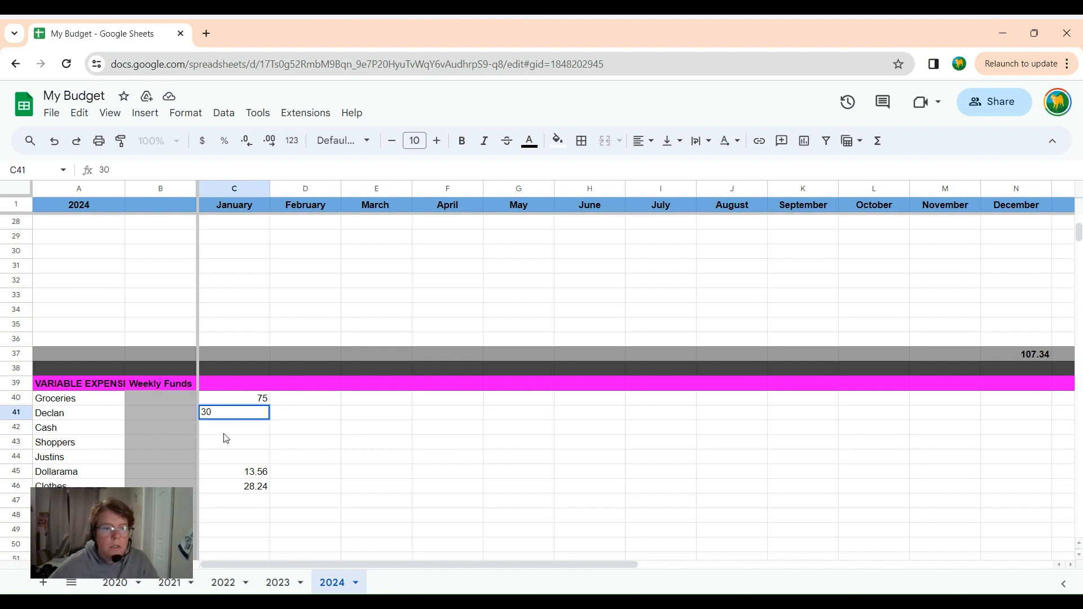
click(224, 433)
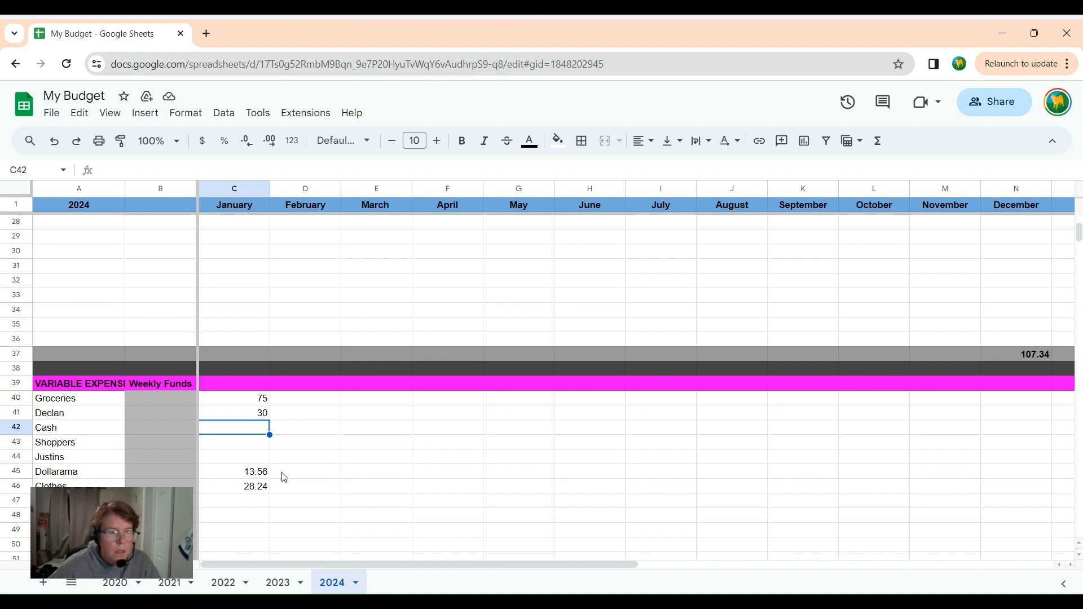
Enter 42.35 as the January variable expense for Walmart.
scroll(283, 476, down, 1)
click(241, 460)
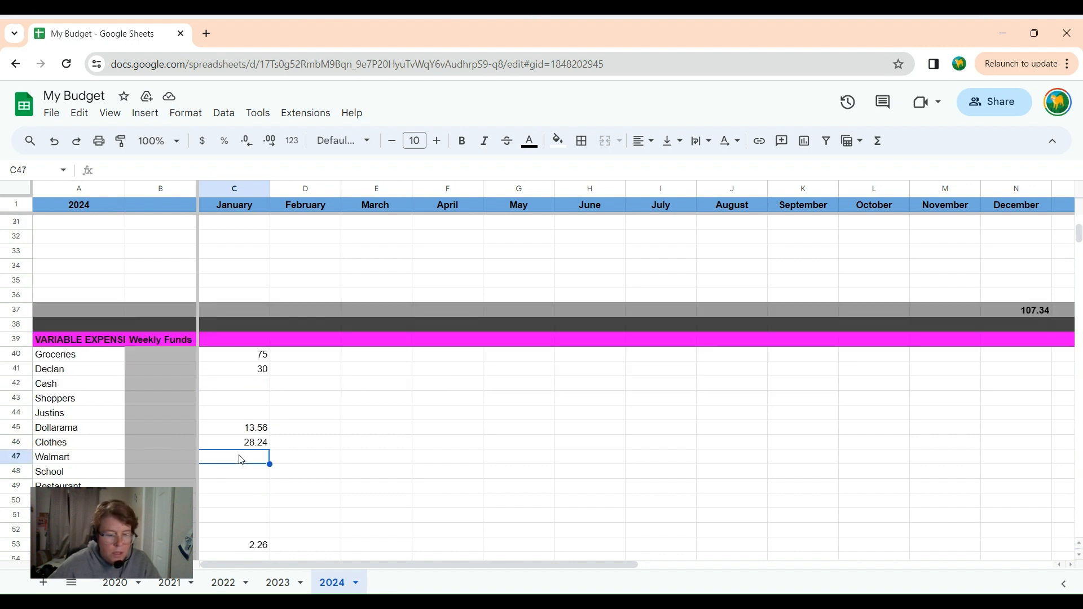
text(4)
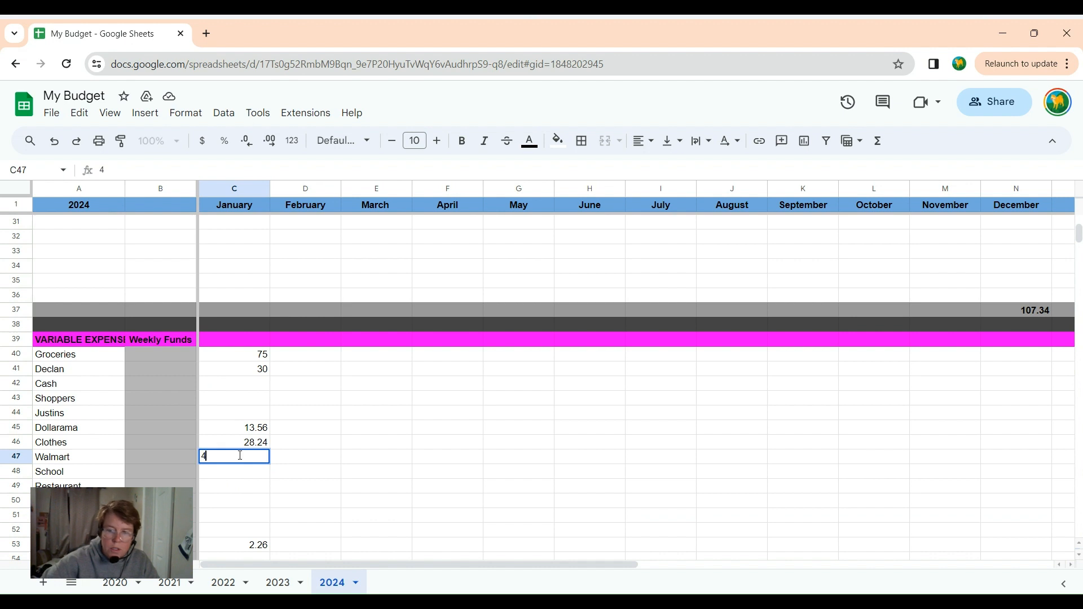
text(2.35)
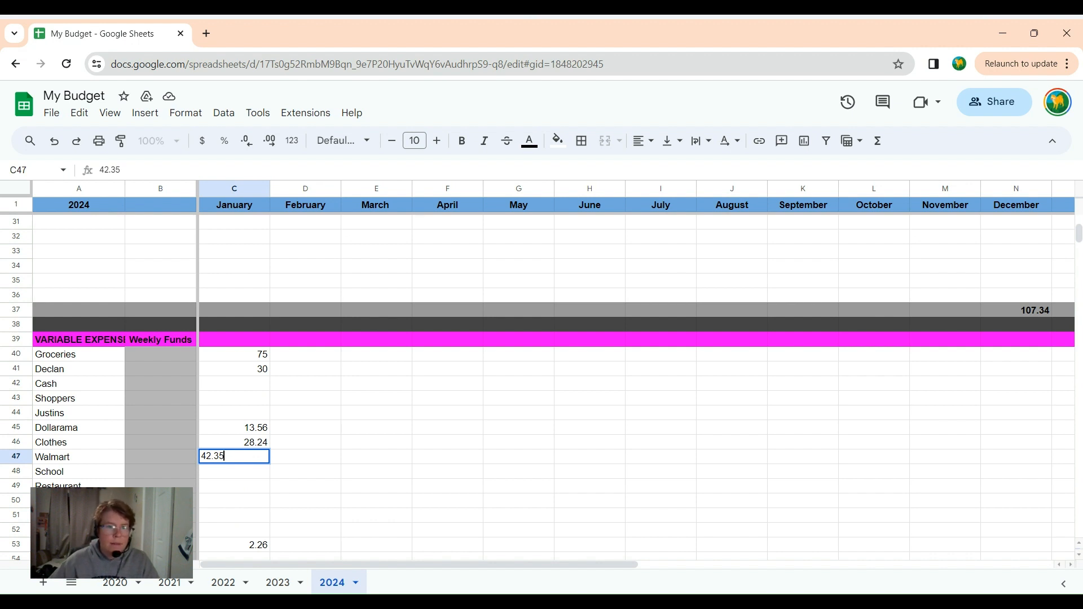
click(460, 386)
Set the January debt repayment for MBNA CC to 100.
scroll(454, 417, down, 5)
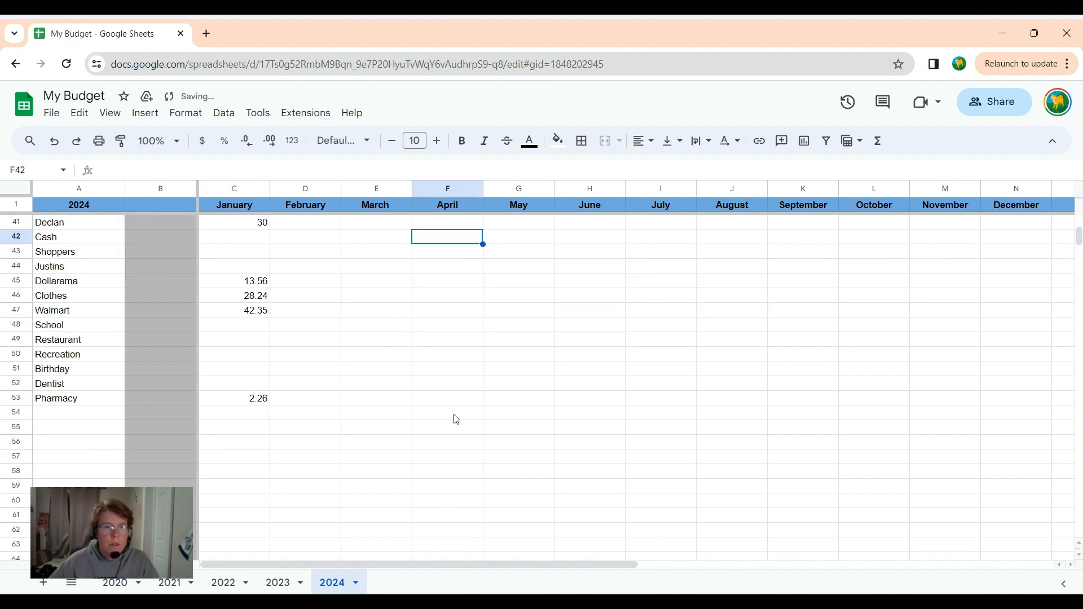
scroll(455, 417, down, 6)
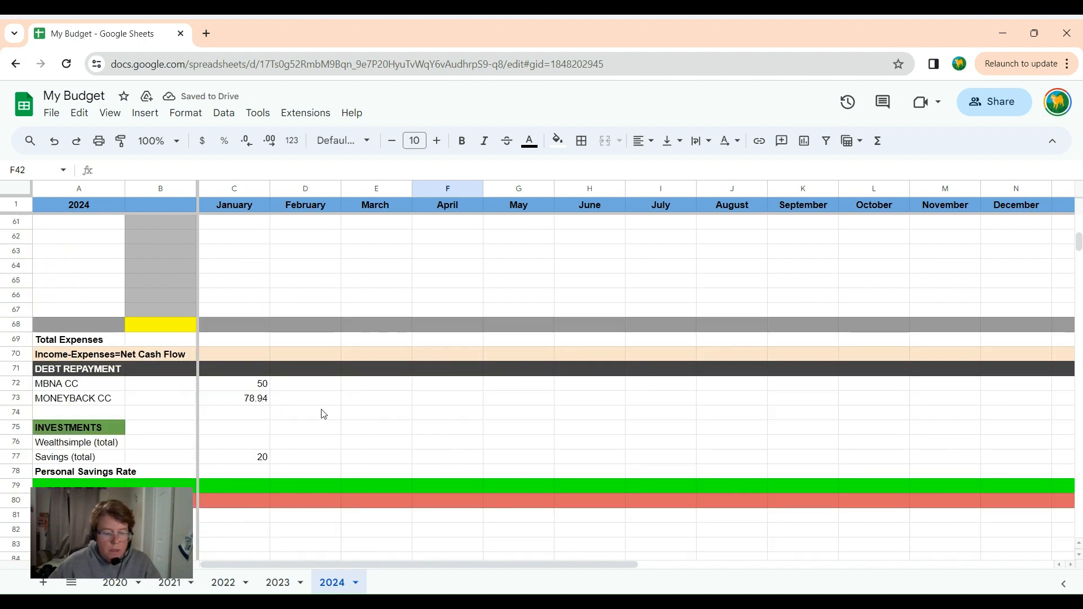
double_click(263, 384)
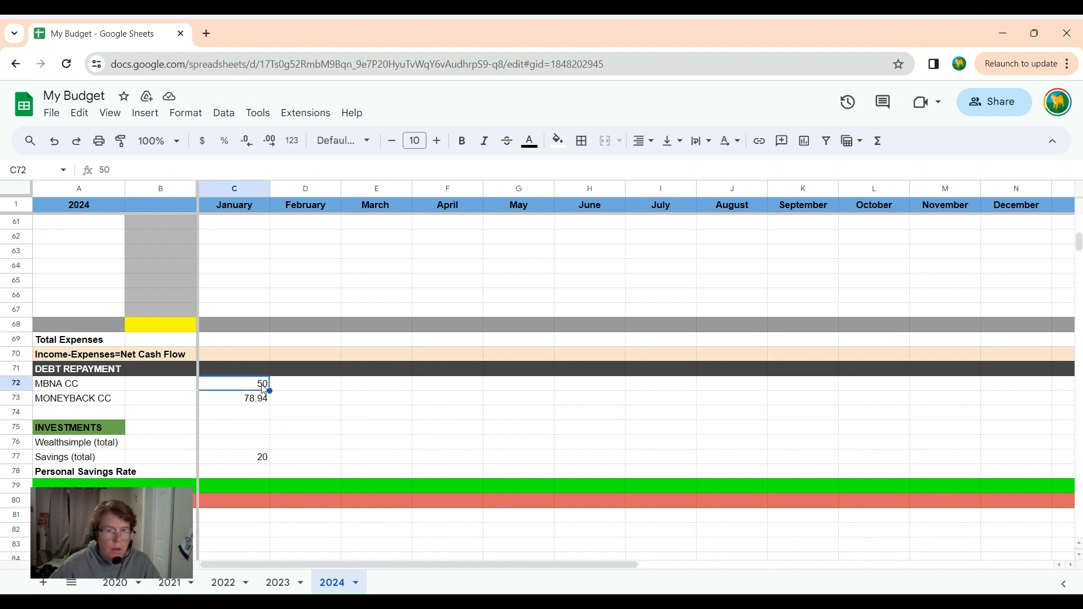
text(100)
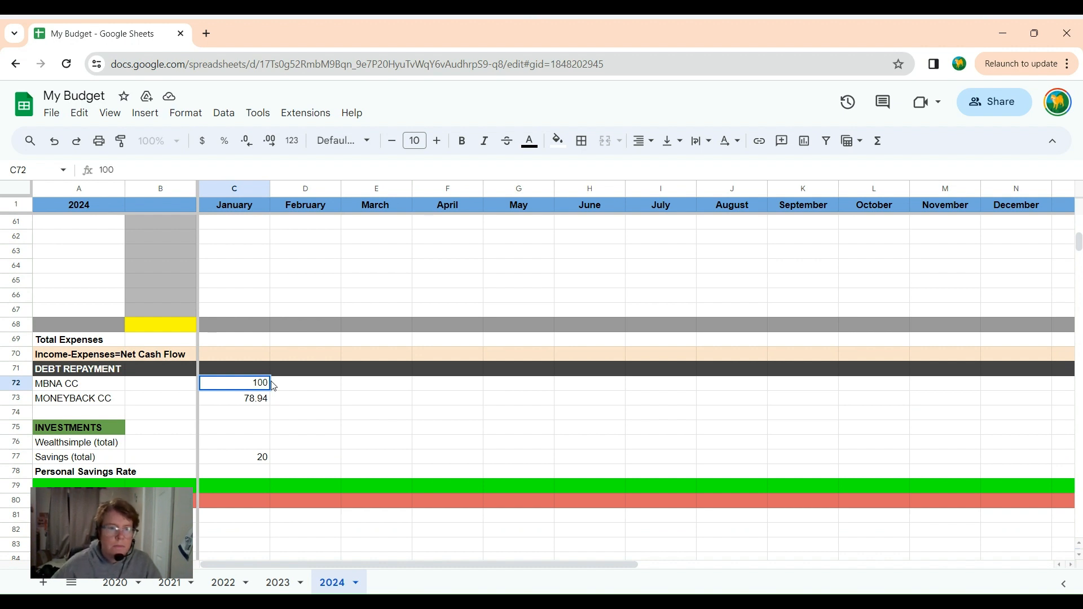
click(262, 461)
Set the January Savings (total) amount under Investments to 40.
double_click(263, 456)
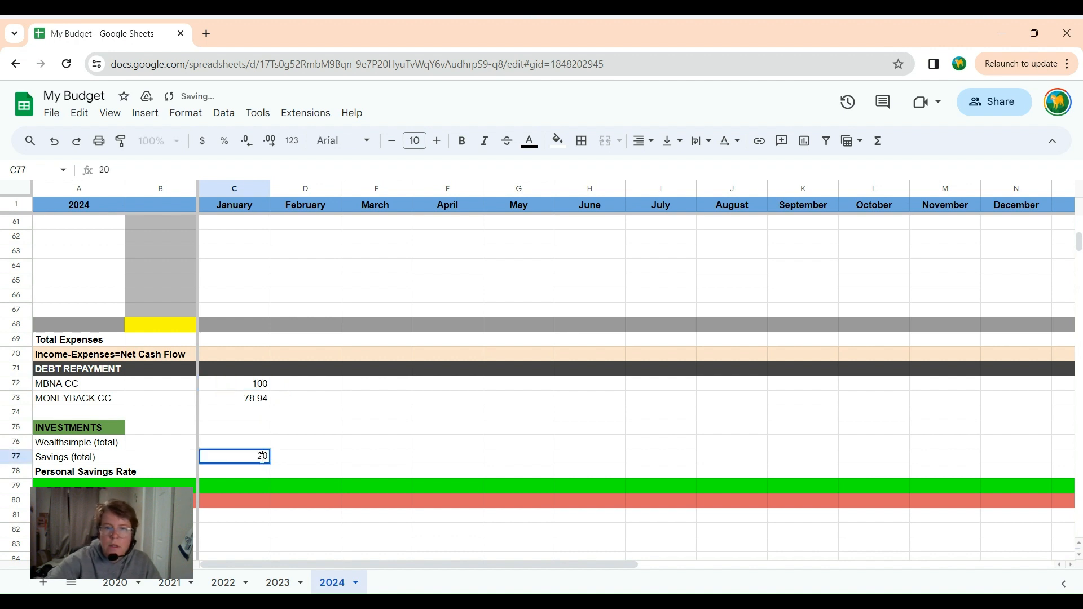
key(BackSpace)
text(4)
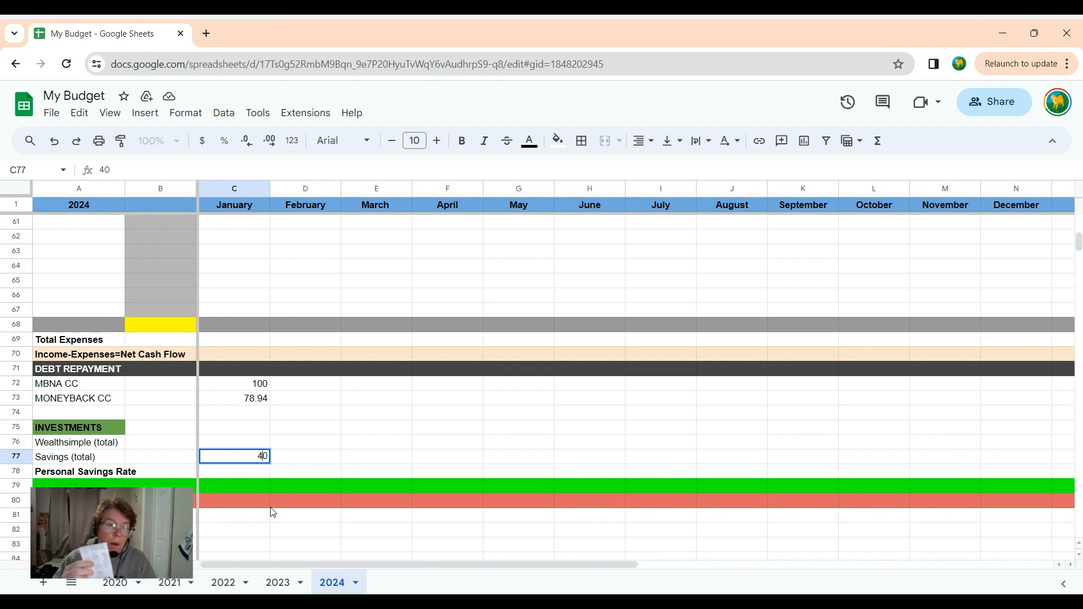
scroll(285, 367, up, 1)
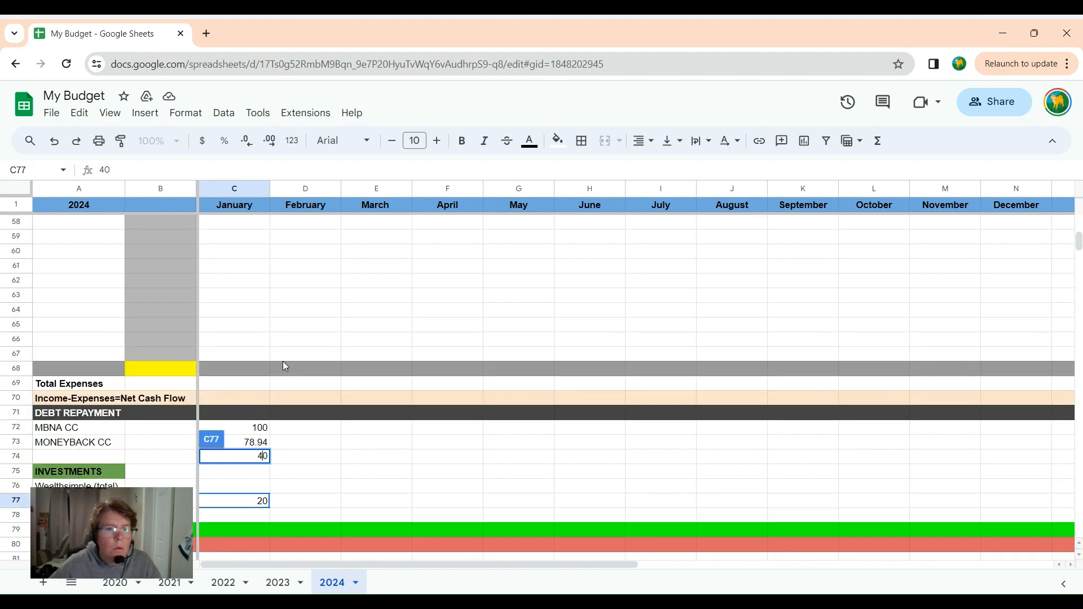
scroll(284, 364, up, 8)
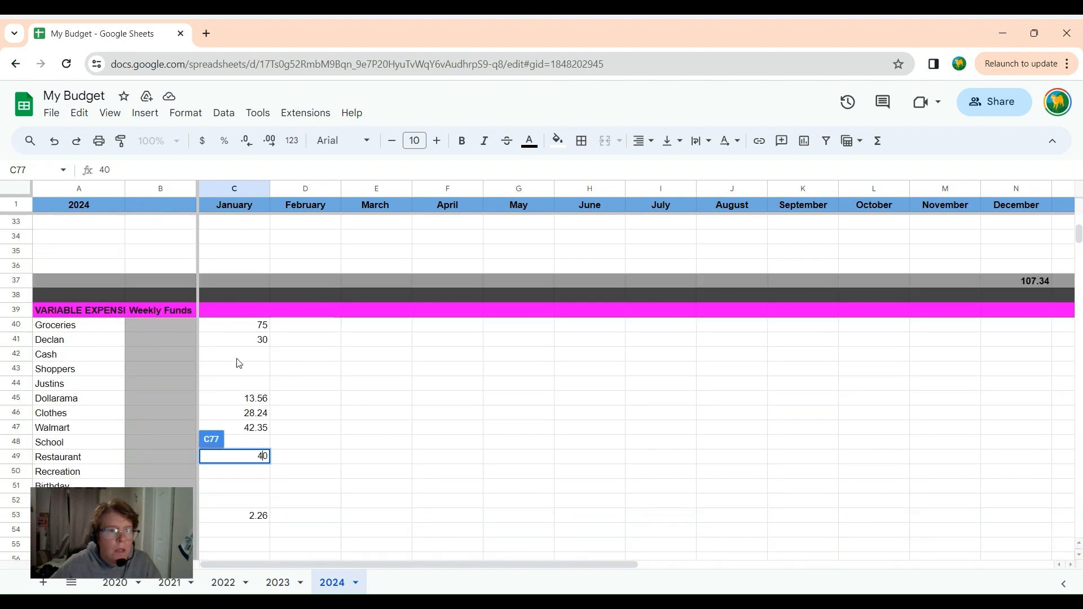
scroll(273, 417, down, 1)
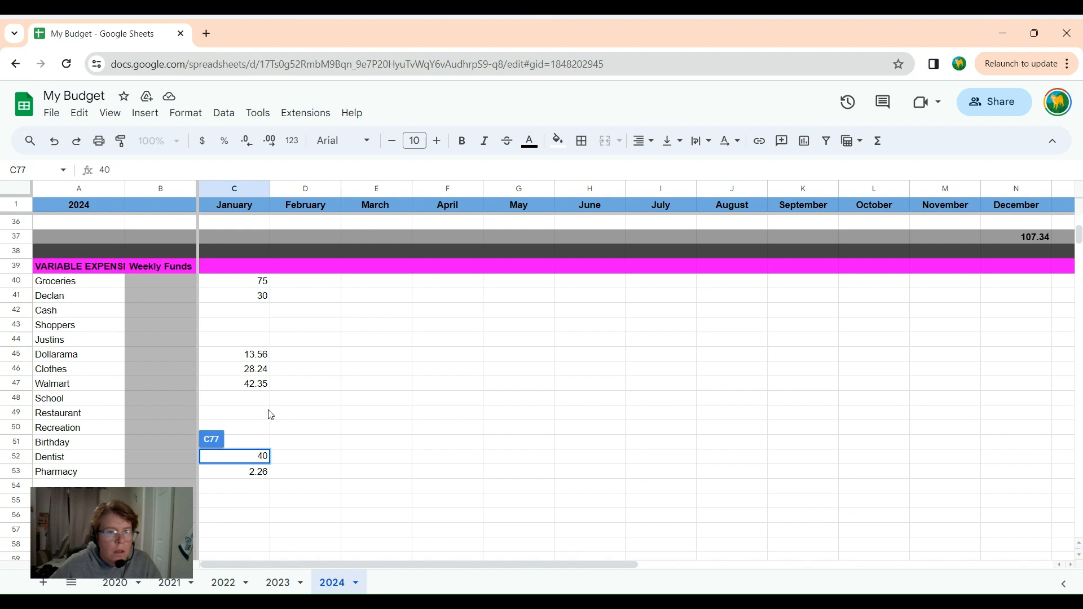
click(237, 386)
double_click(237, 385)
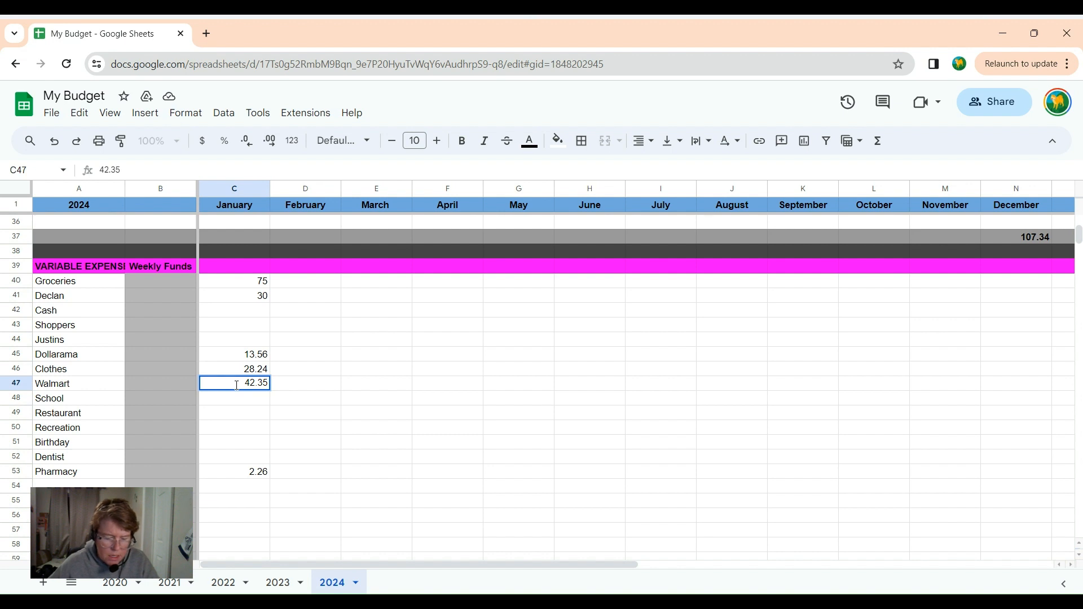
drag(242, 384, 283, 383)
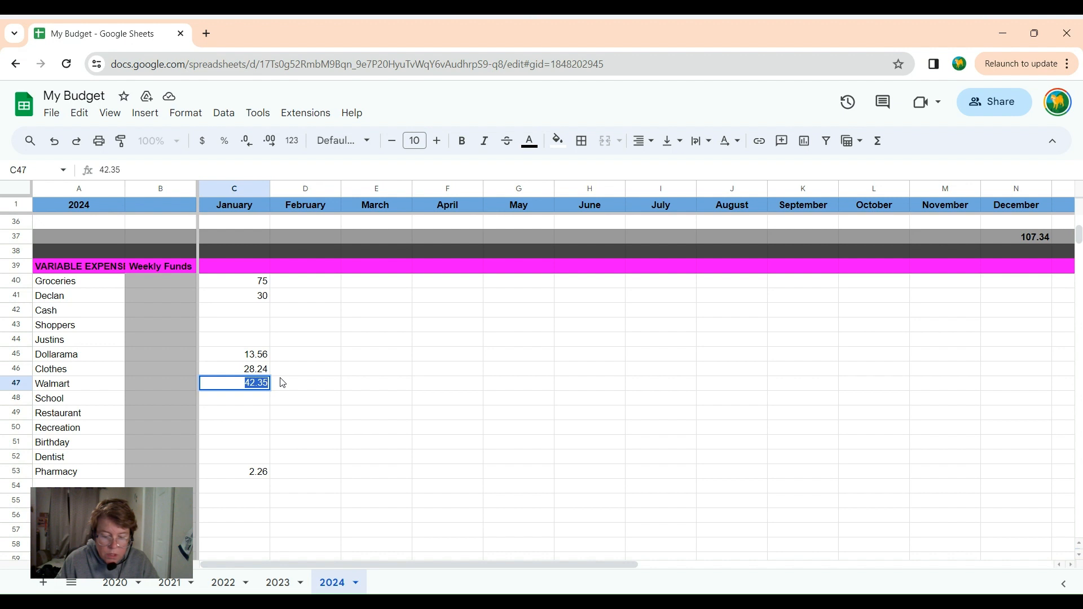
click(261, 402)
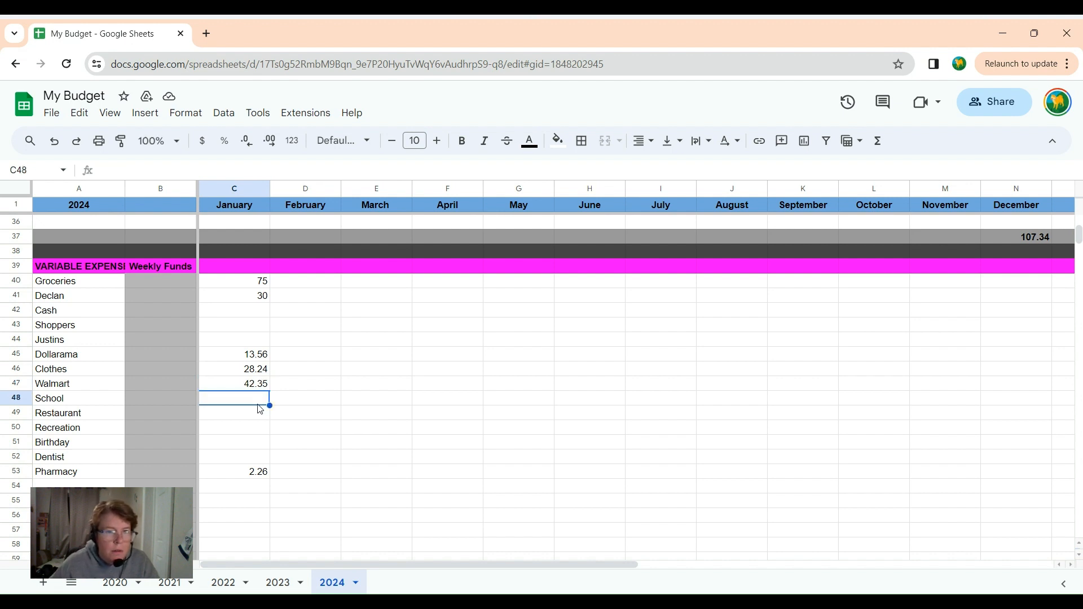
Set the January variable expense for Groceries to 93.09.
click(234, 388)
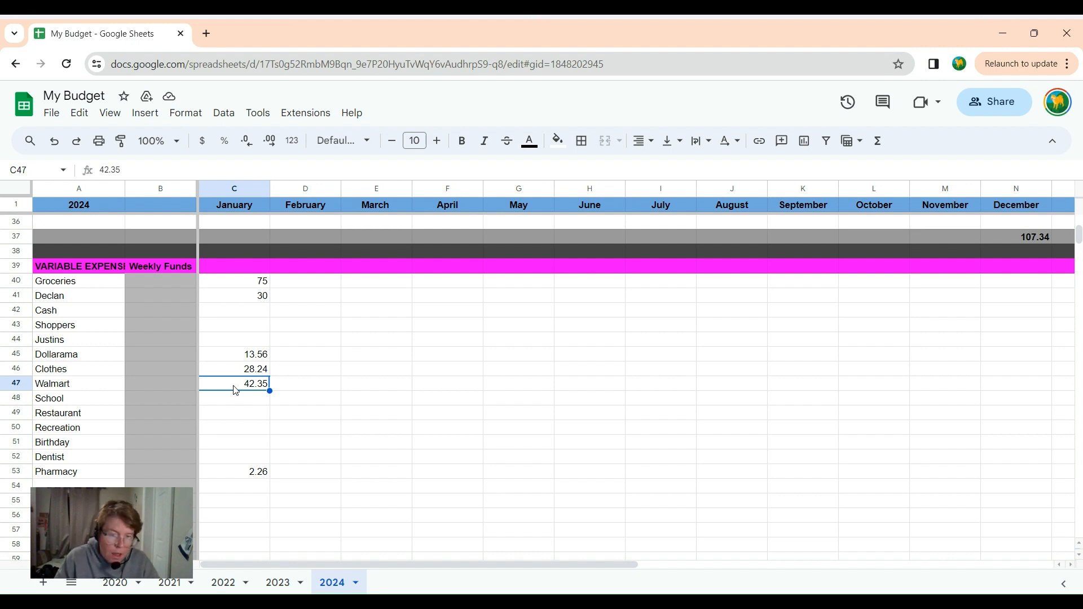
click(249, 285)
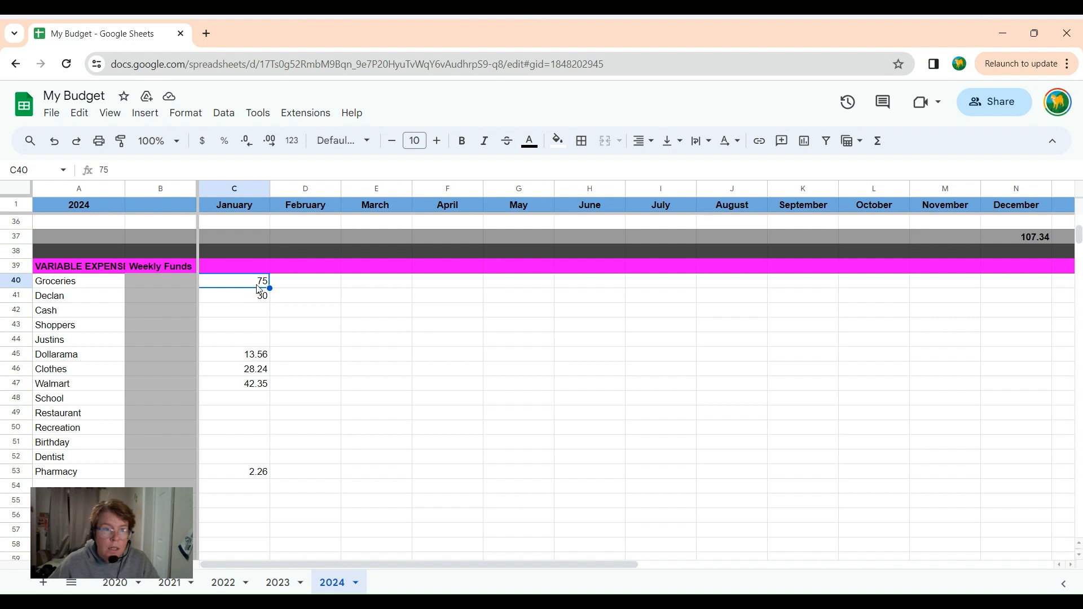
double_click(259, 285)
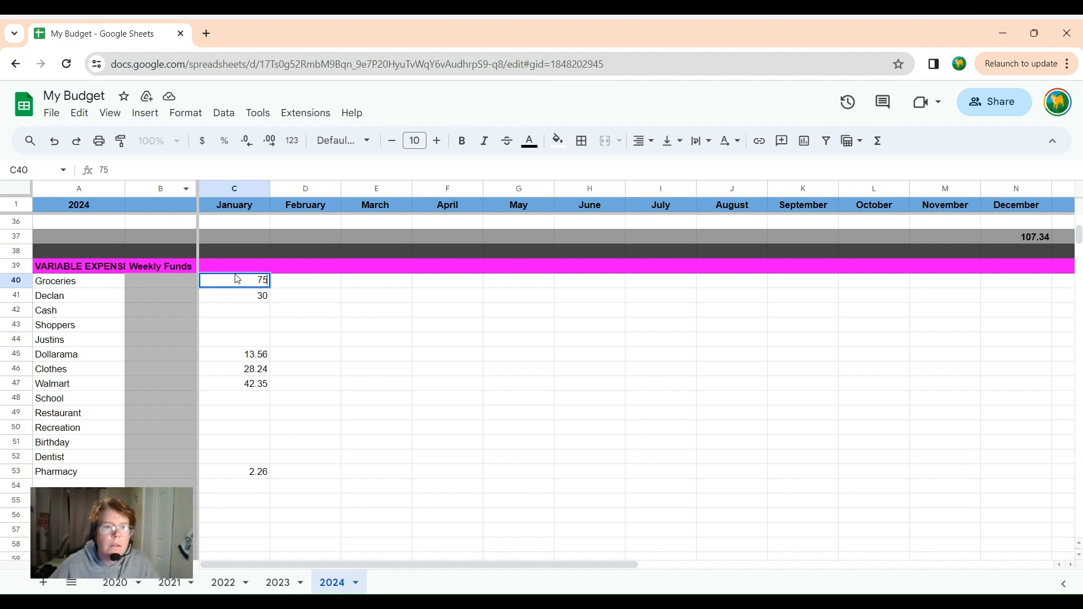
drag(237, 279, 275, 278)
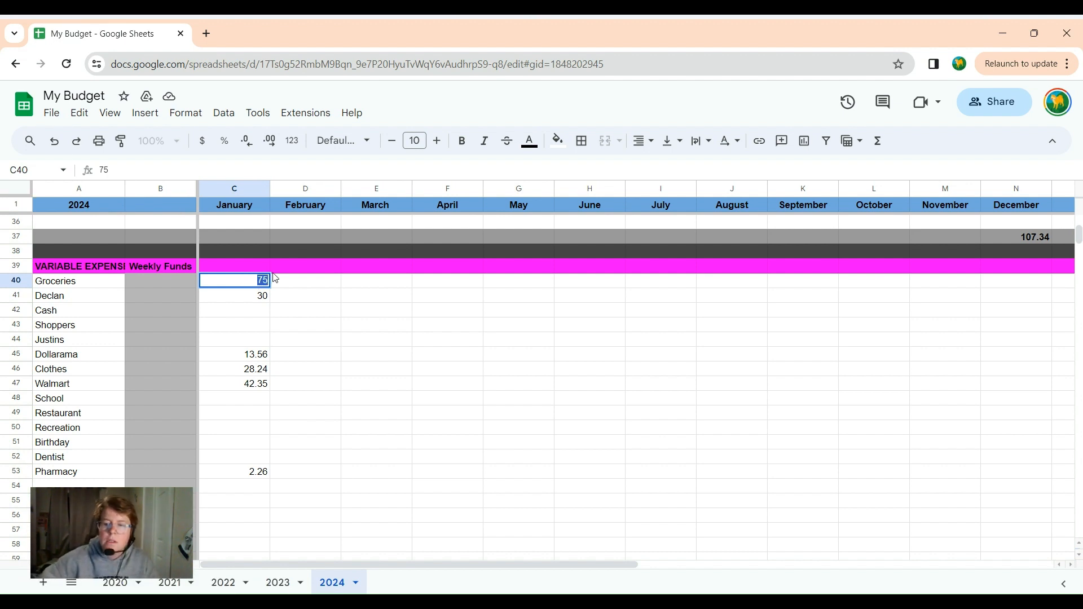
text(93.09)
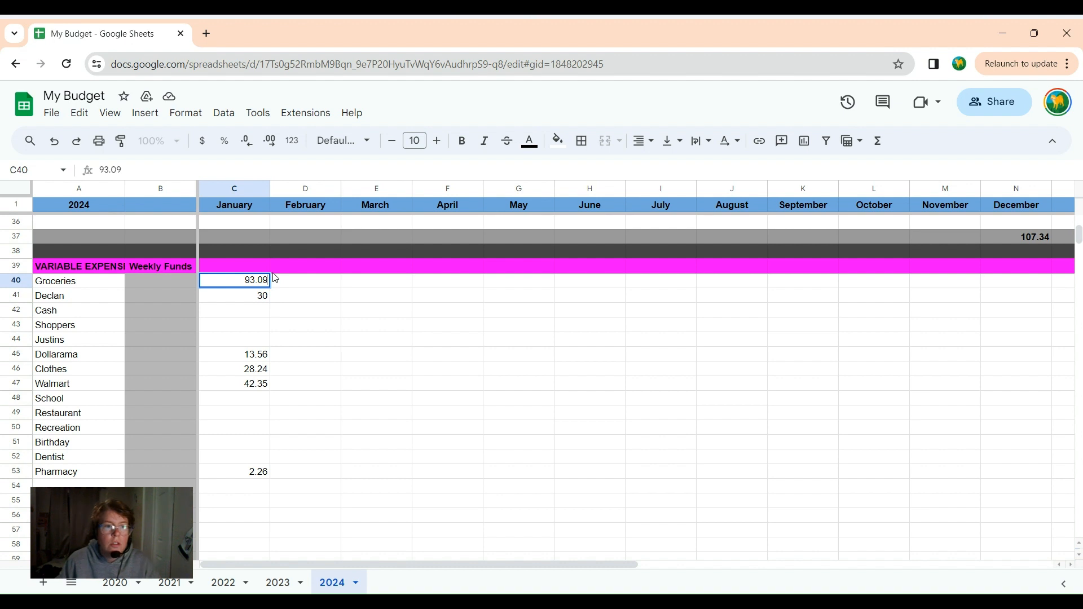
Set the January variable expense for Dollarama to 52.56.
click(242, 358)
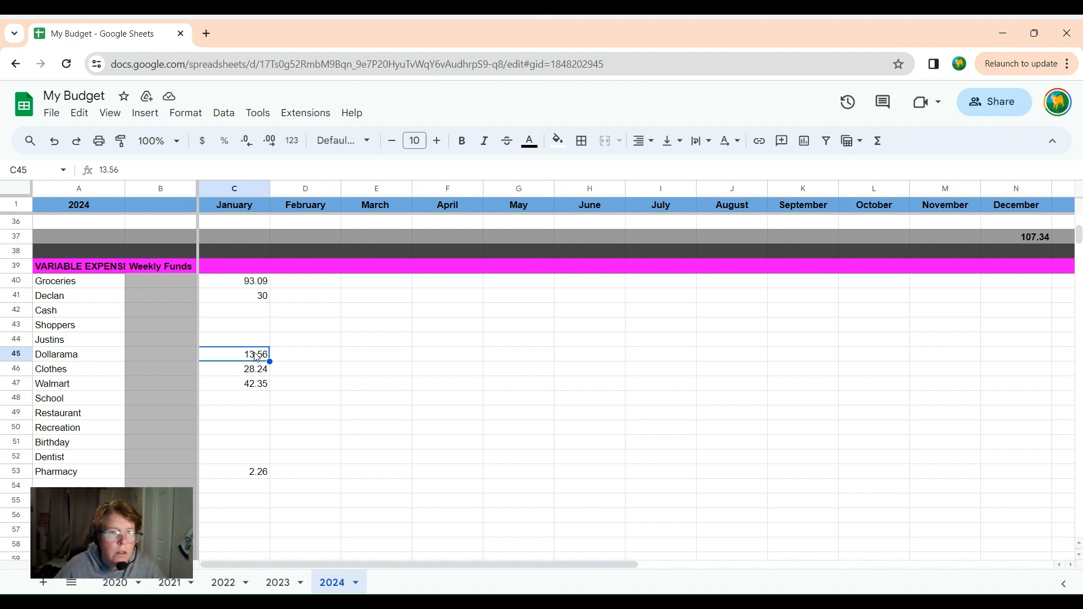
double_click(255, 352)
drag(243, 353, 287, 355)
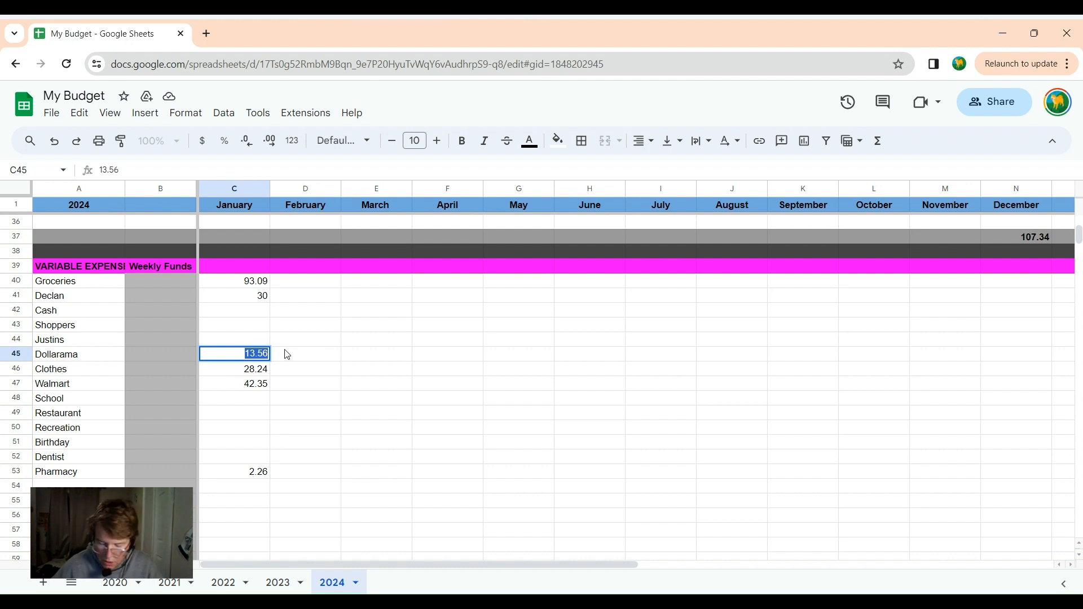
text(52.56)
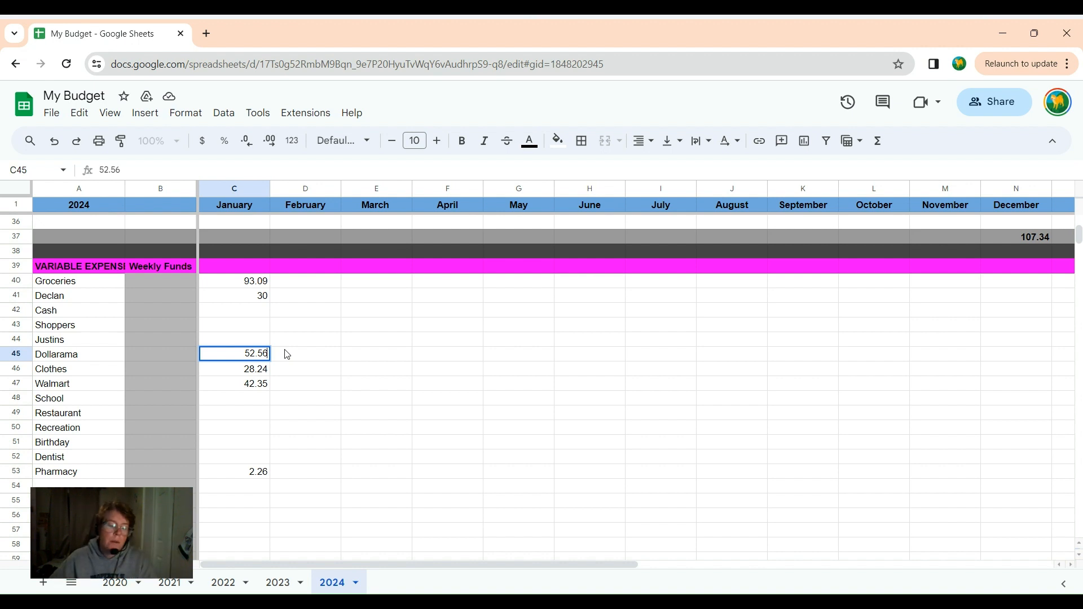
Set the January variable expense in C41, the row directly below Groceries, to 100.
click(254, 301)
double_click(253, 300)
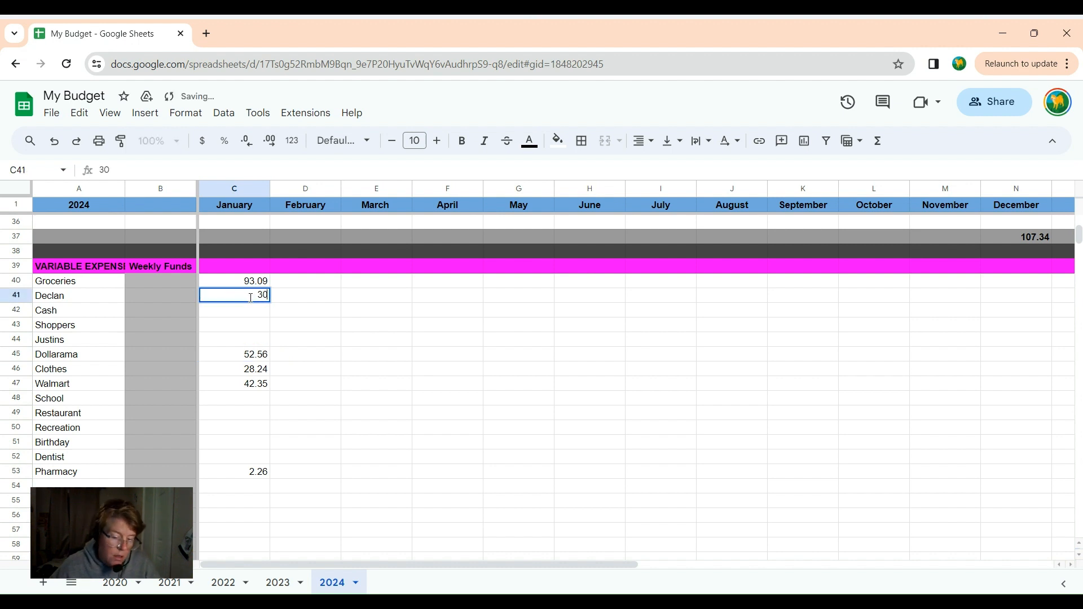
drag(255, 298, 271, 298)
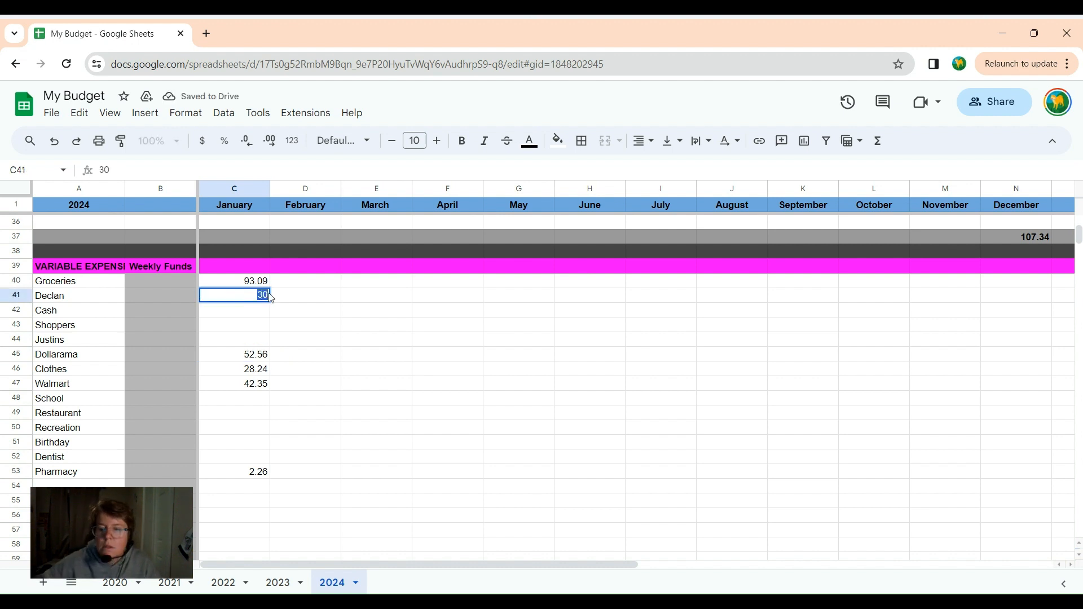
text(100)
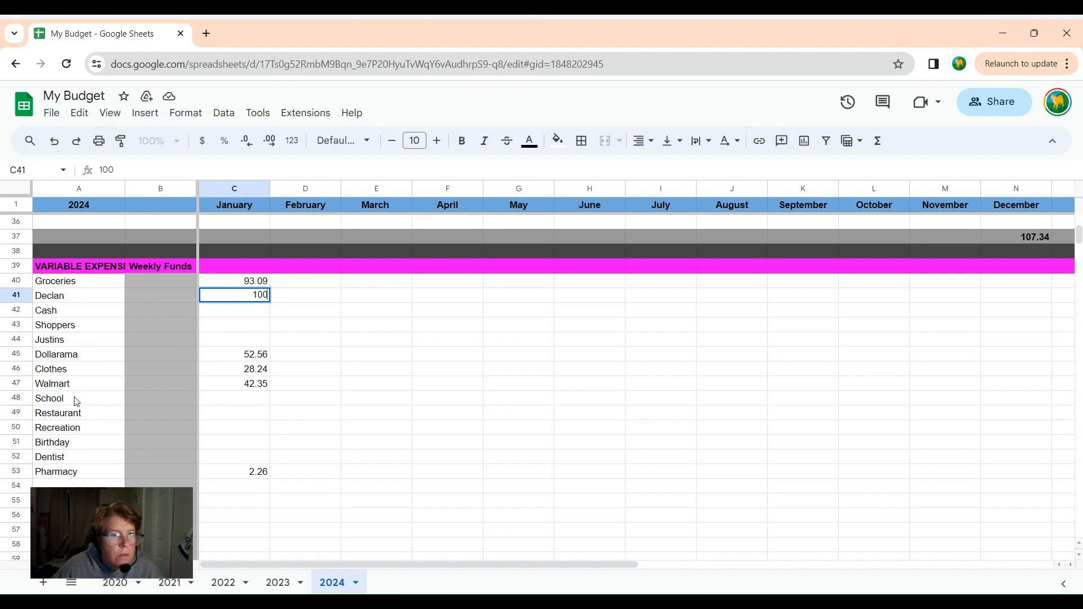
Enter 5 as the January variable expense for School.
click(234, 402)
text(5)
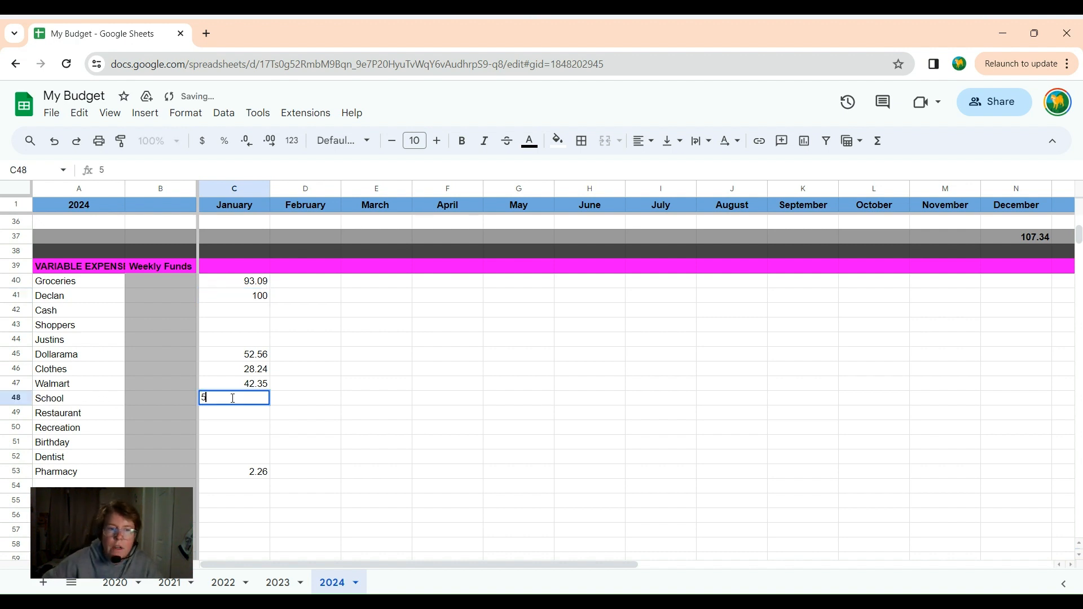
click(230, 434)
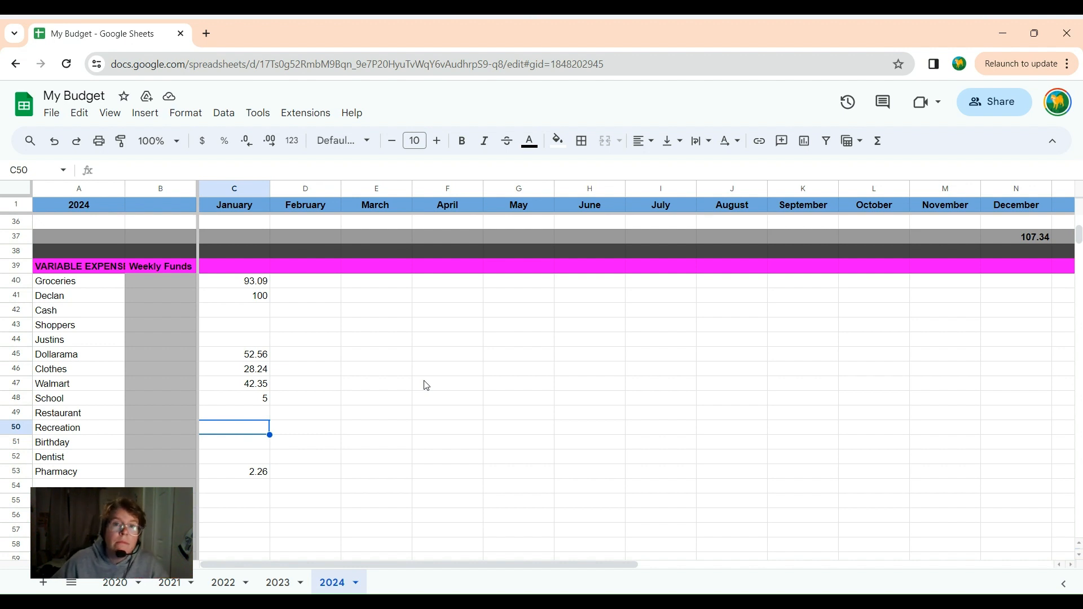
scroll(426, 386, up, 9)
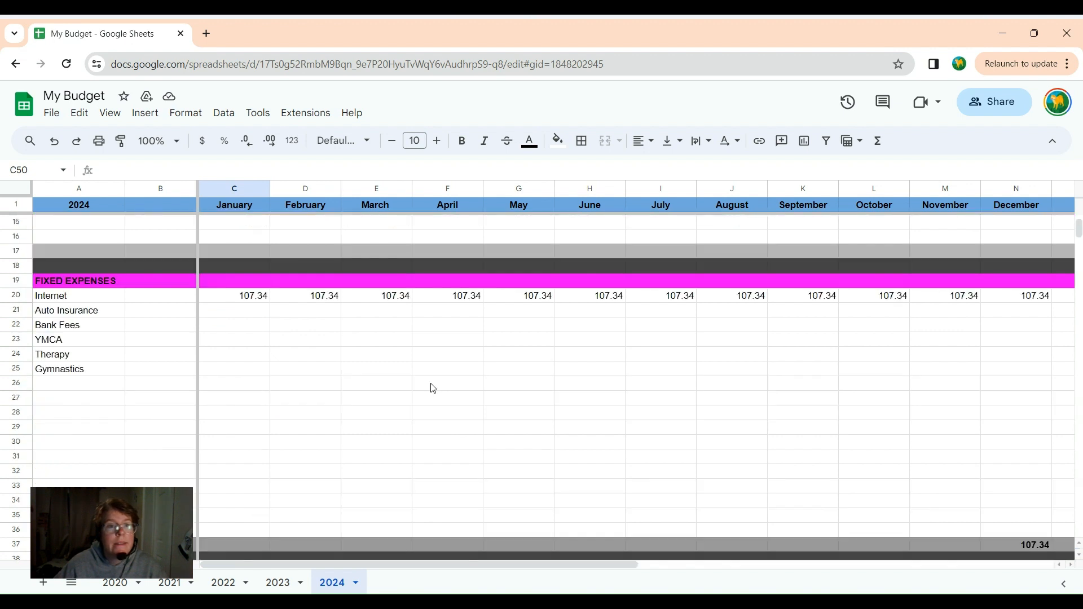
scroll(433, 388, up, 2)
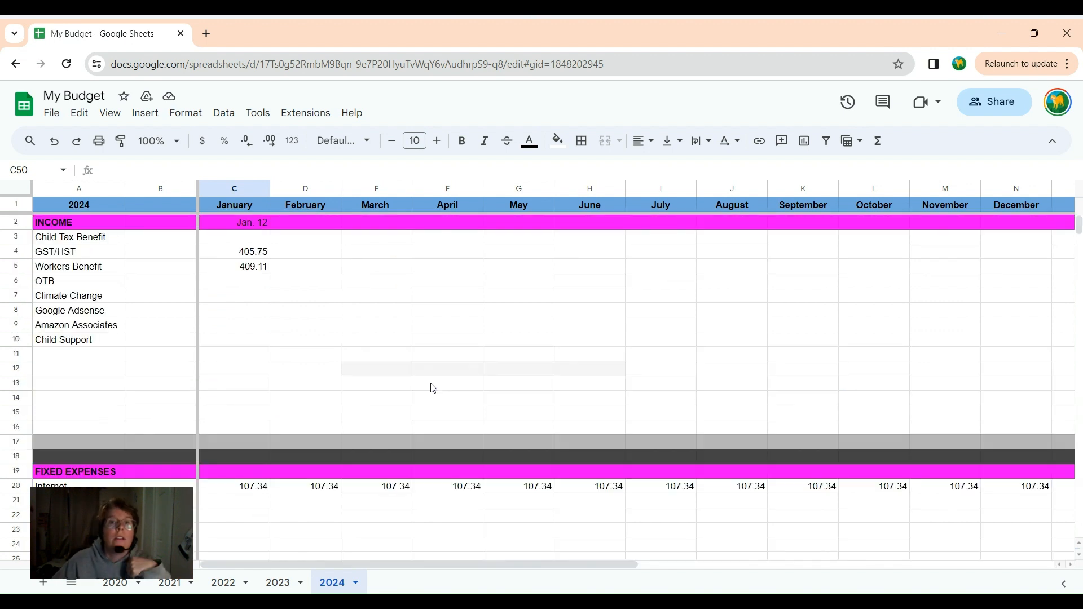